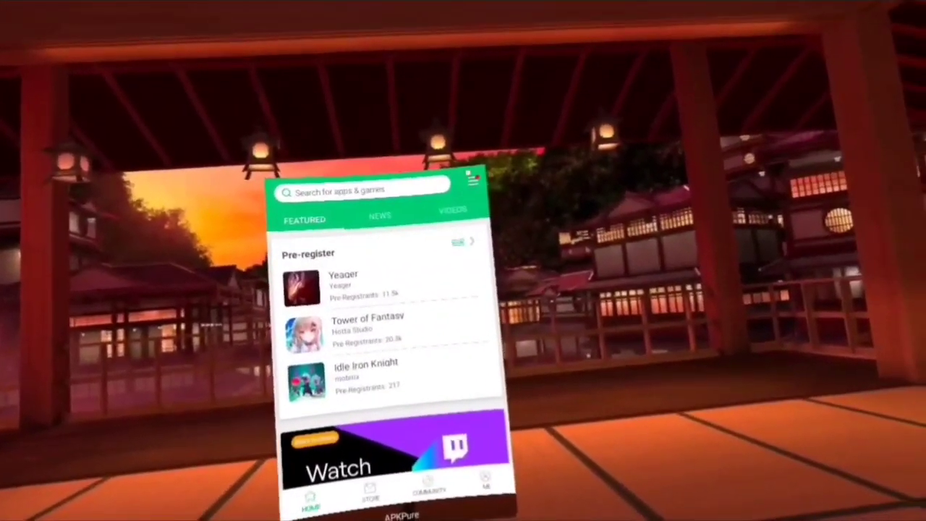
Review APKPure's downloaded APK files, then return to the APKPure home page.
left_click(471, 165)
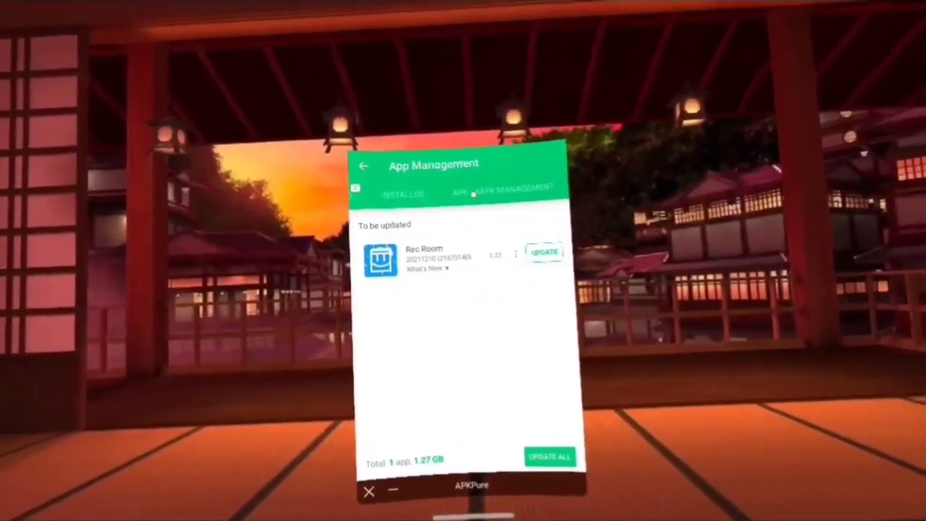
left_click(474, 193)
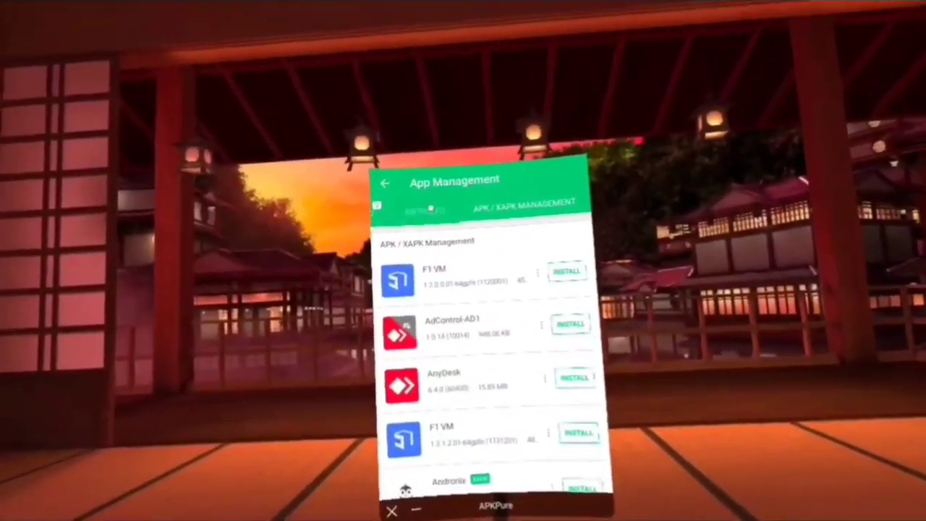
key("Escape")
Search APKPure for 'vmos'.
left_click(438, 173)
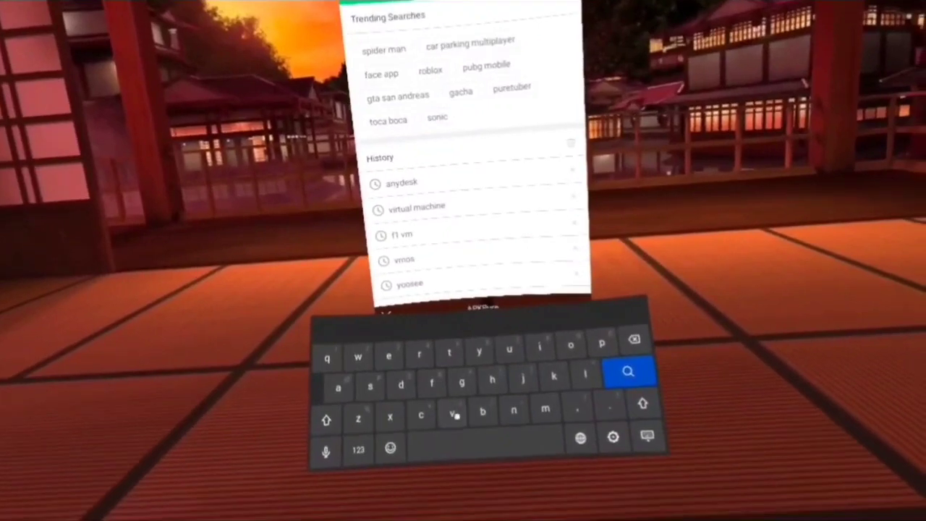
left_click(456, 415)
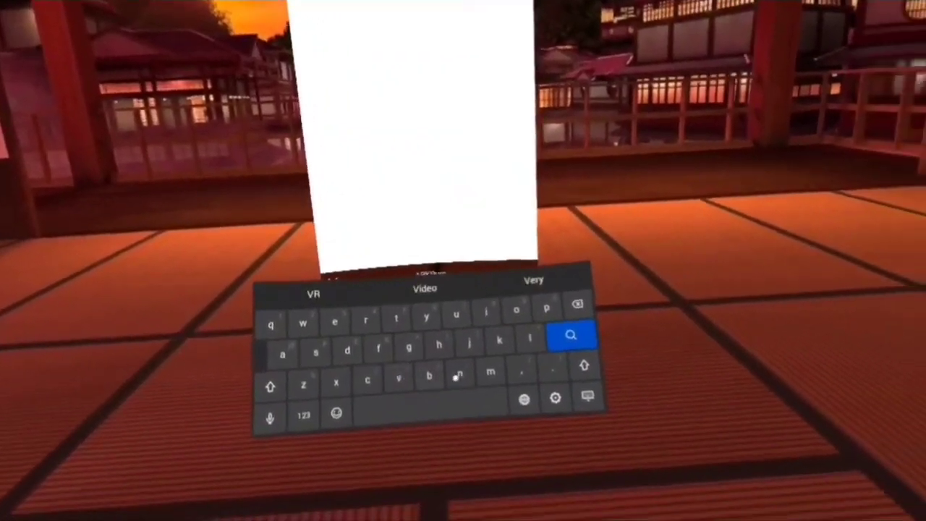
type("mos")
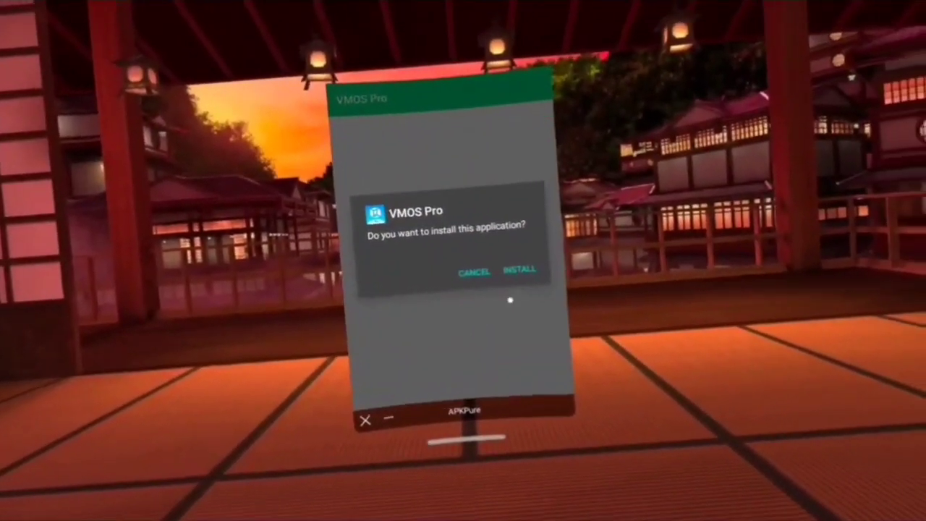
Install VMOS Pro from the APKPure prompt and launch it once installed.
left_click(551, 254)
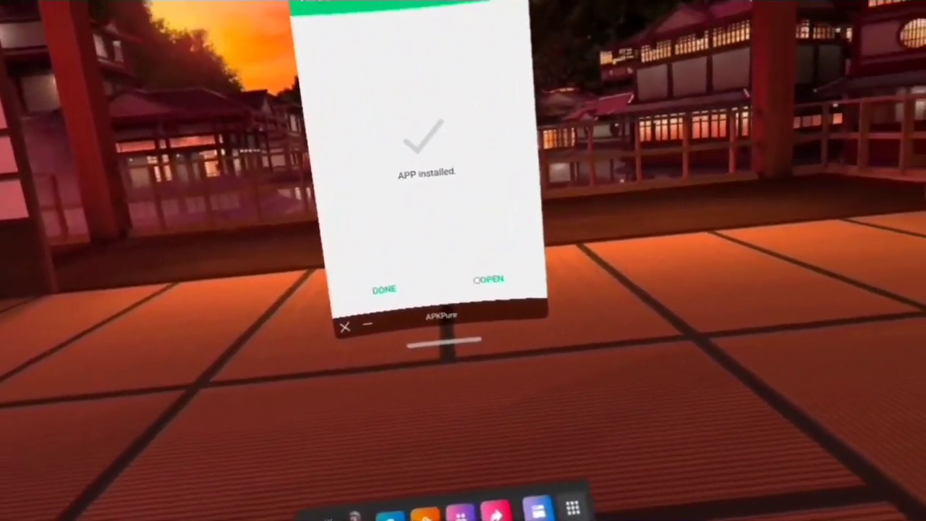
left_click(483, 280)
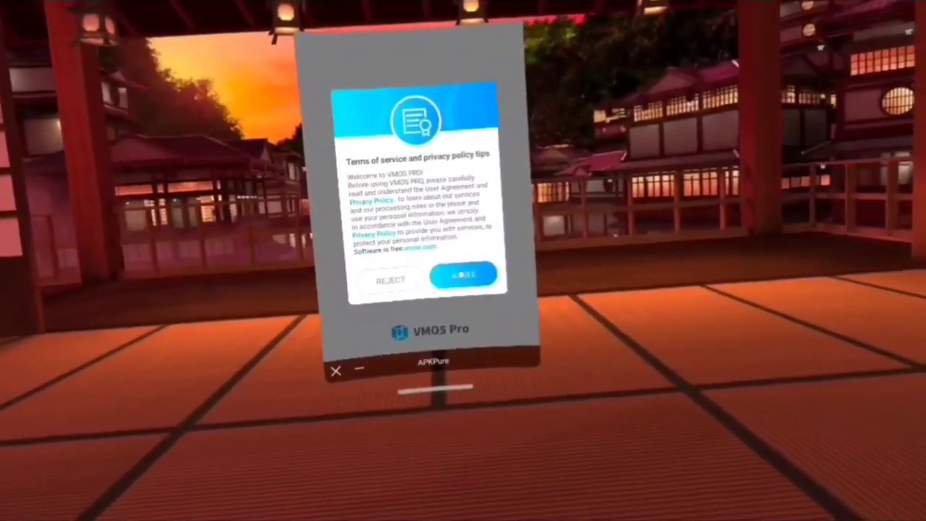
Accept VMOS Pro's terms, authorize its permissions and allow display over other apps.
left_click(462, 274)
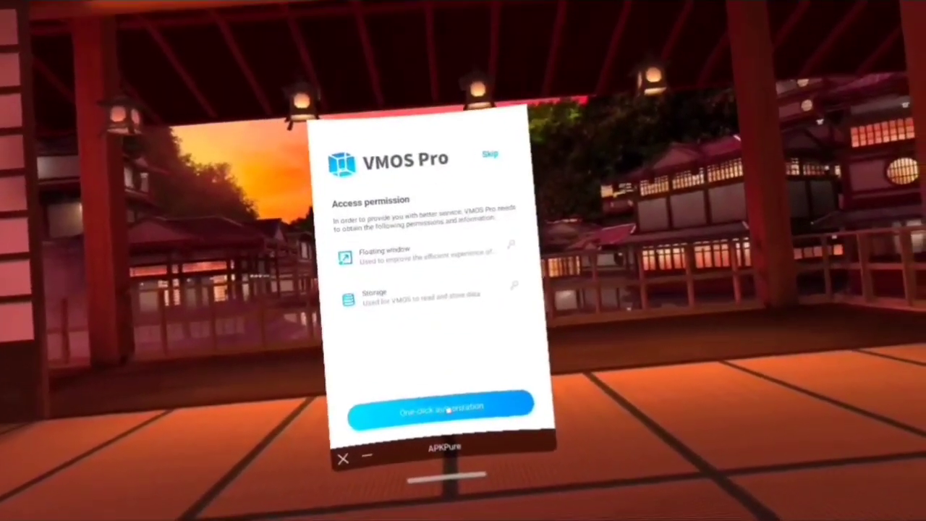
left_click(448, 409)
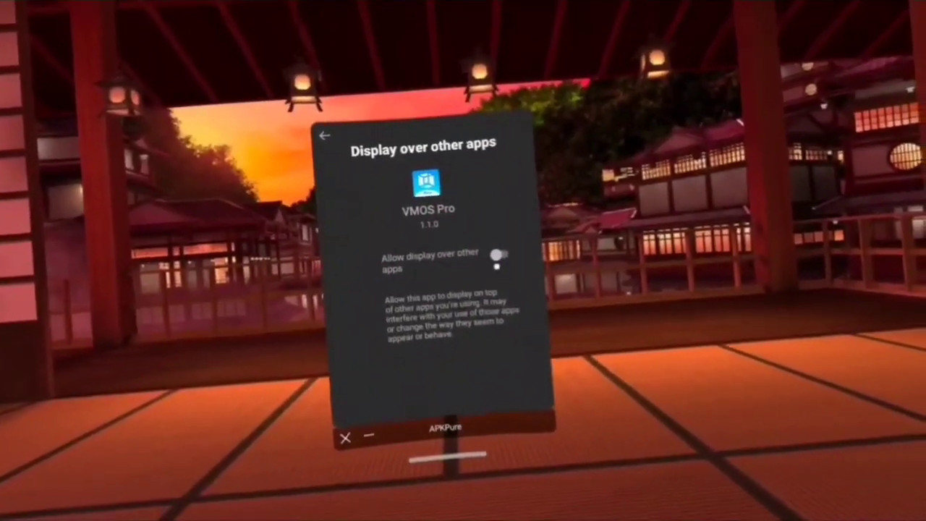
left_click(499, 235)
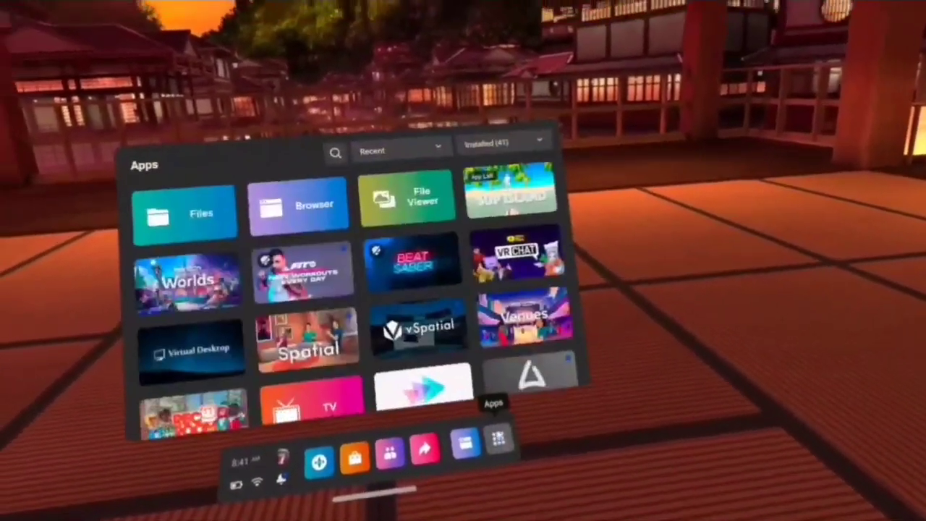
Filter the Apps library to Unknown Sources, launch VMOS Pro and grant its remaining permissions.
left_click(502, 143)
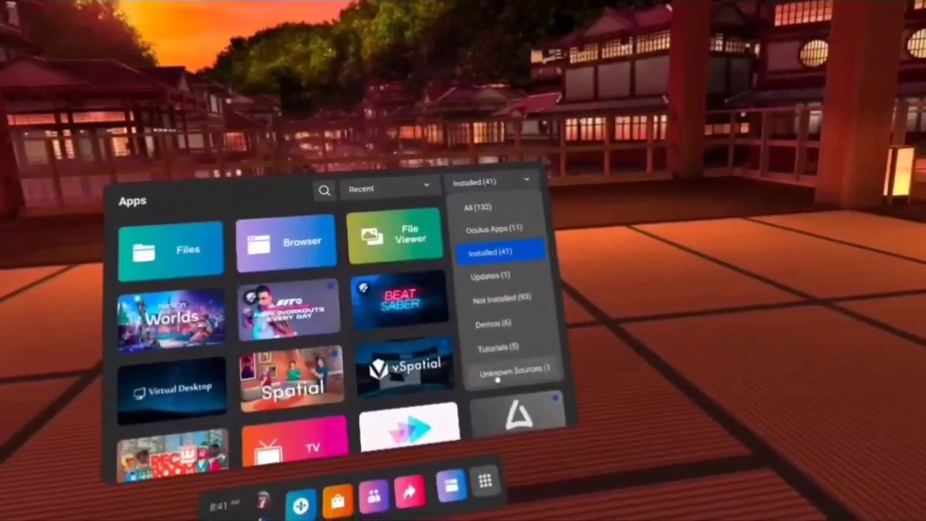
left_click(498, 374)
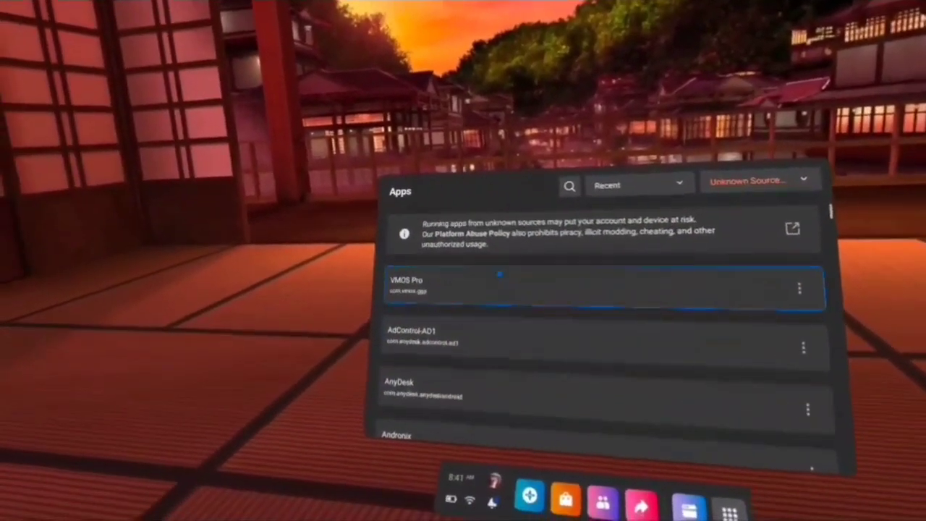
left_click(478, 290)
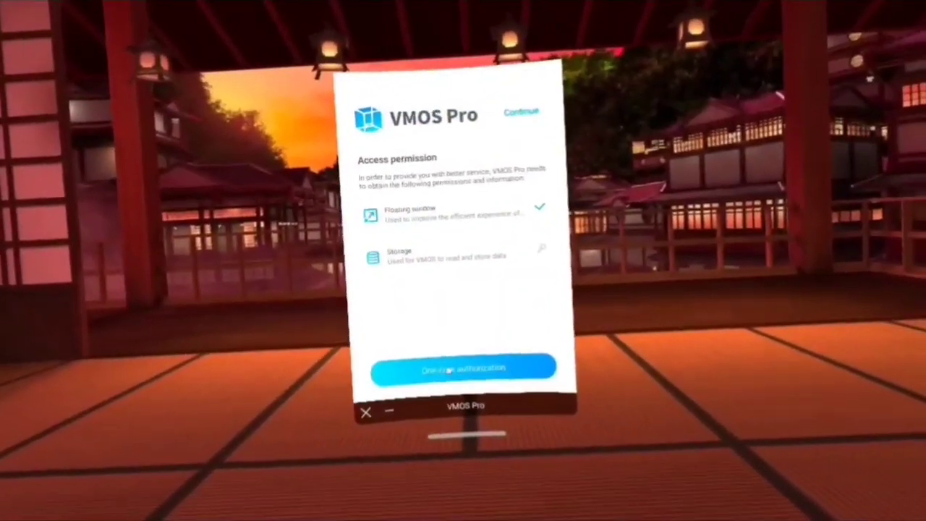
left_click(454, 369)
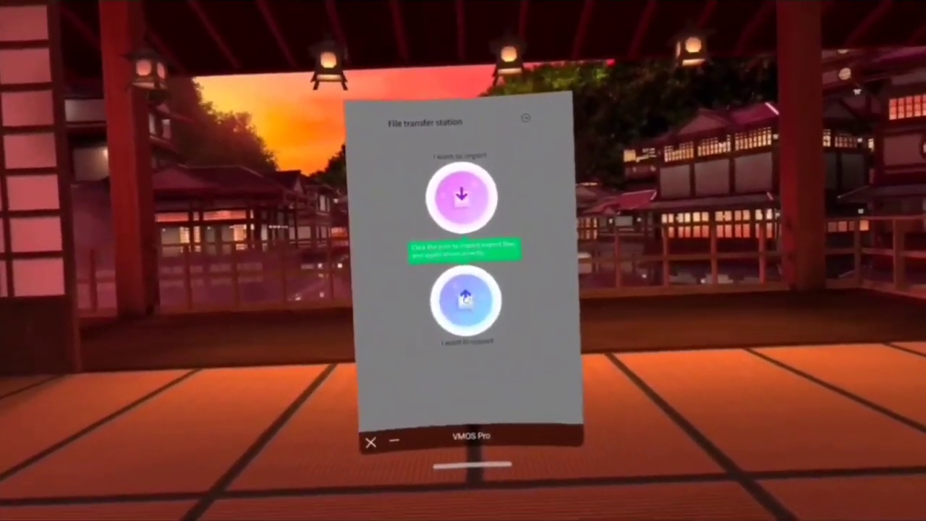
Open VMOS Pro's File transfer tool, then bring up the Quest Apps library from the dock.
left_click(473, 151)
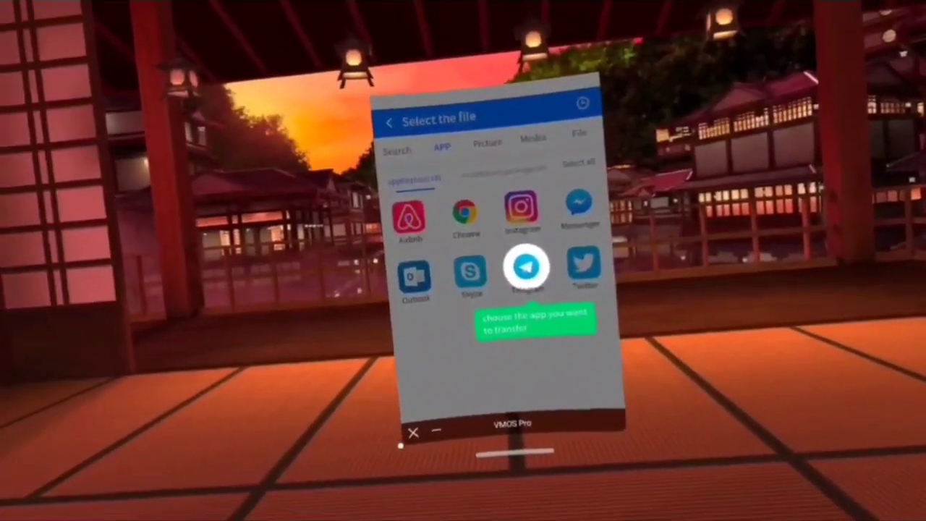
key("super")
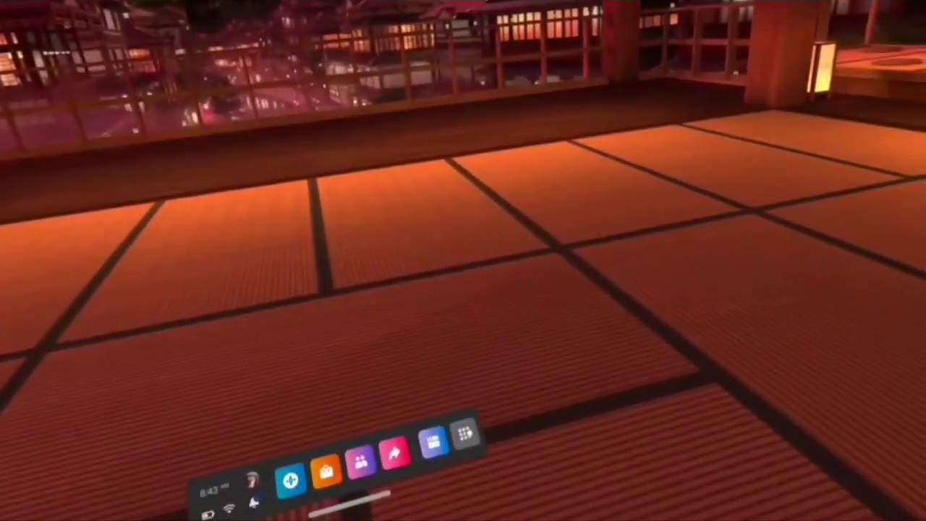
left_click(470, 429)
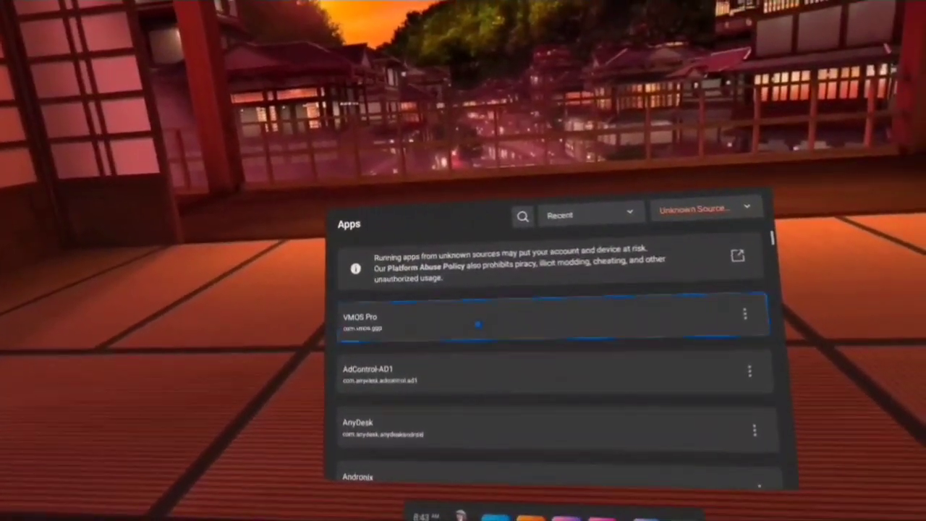
Launch VMOS Pro and start a new custom resolution in its VM resolution settings.
left_click(474, 316)
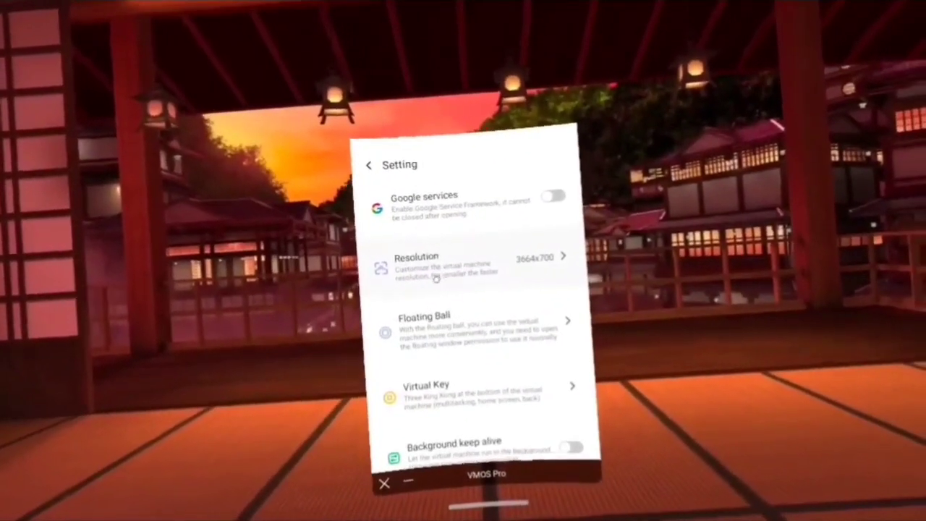
left_click(435, 277)
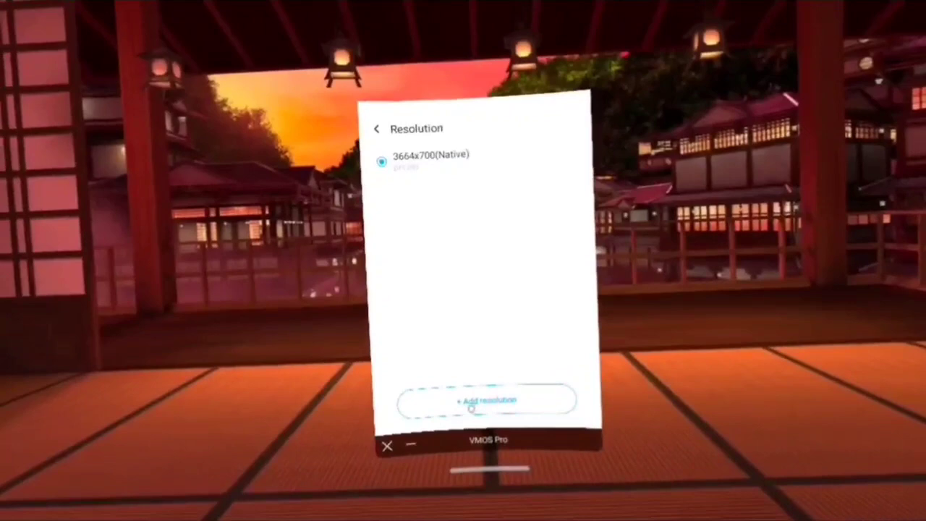
left_click(457, 373)
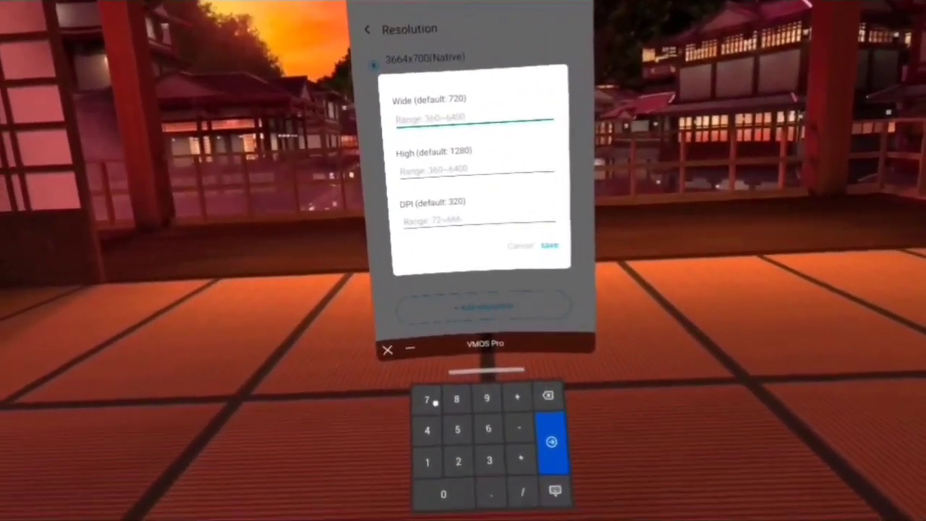
Enter Wide 960, High 1280 and DPI 240 for the new resolution and save it.
left_click(435, 402)
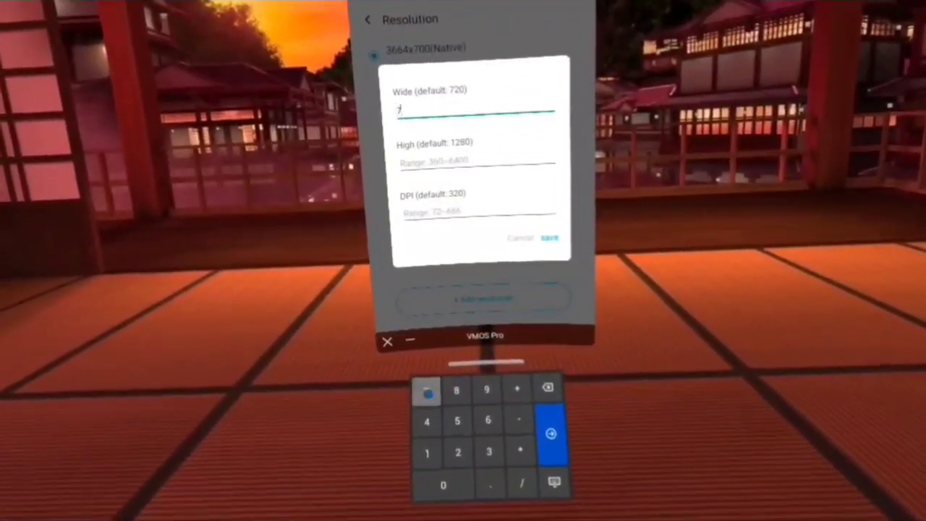
type("20")
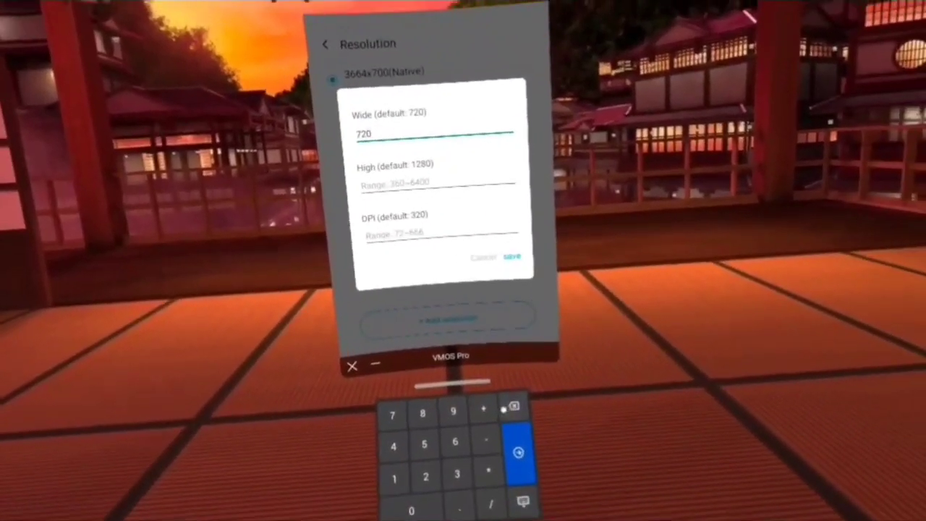
left_click(557, 405)
left_click(557, 404)
left_click(556, 452)
left_click(497, 450)
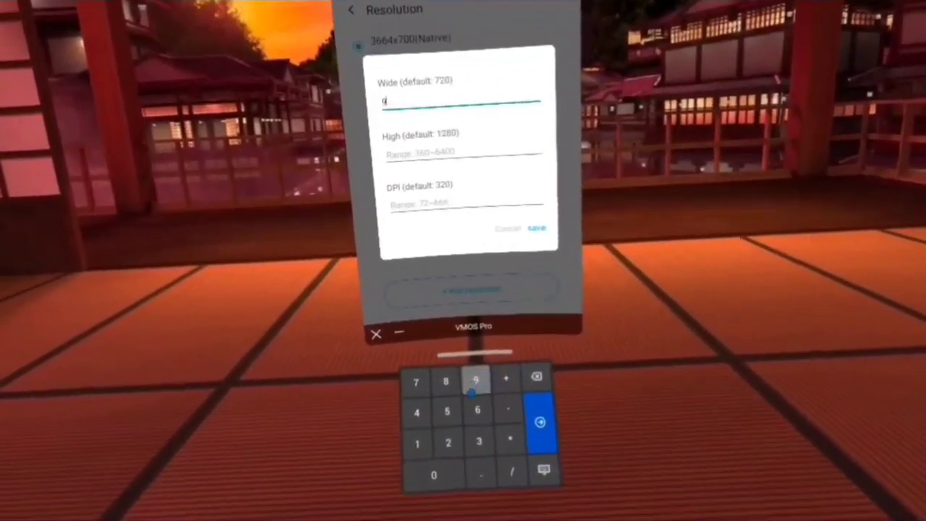
left_click(441, 458)
left_click(547, 407)
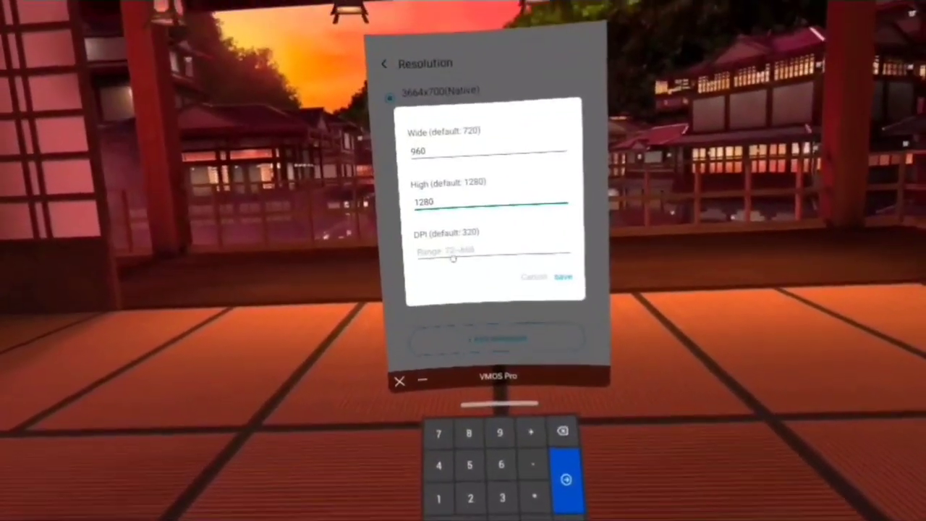
left_click(570, 447)
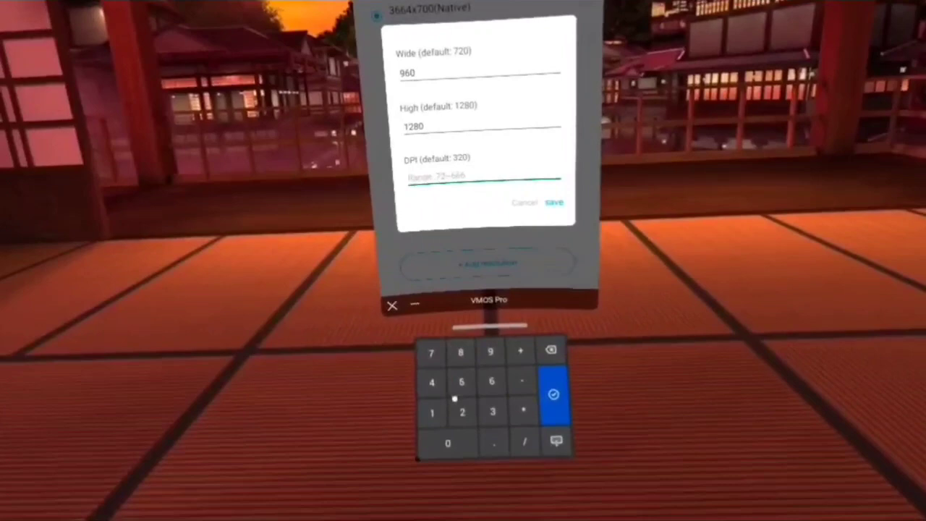
left_click(463, 411)
left_click(454, 439)
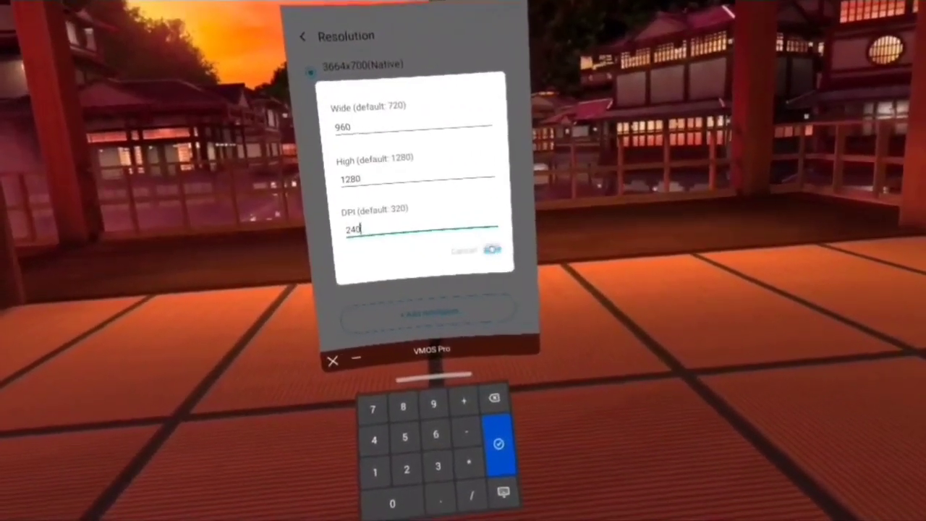
left_click(510, 267)
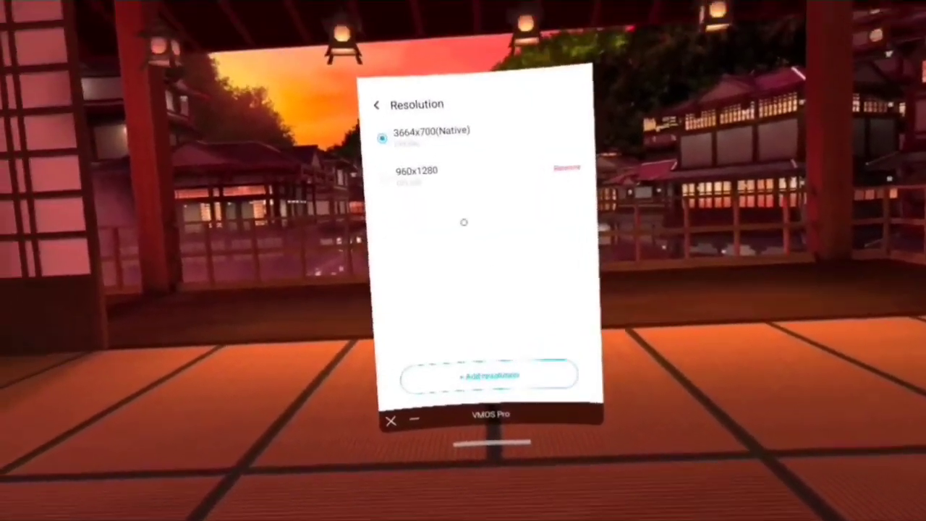
Select the 960x1280 resolution, restart the VM, and relaunch VMOS Pro from the Apps list.
left_click(434, 214)
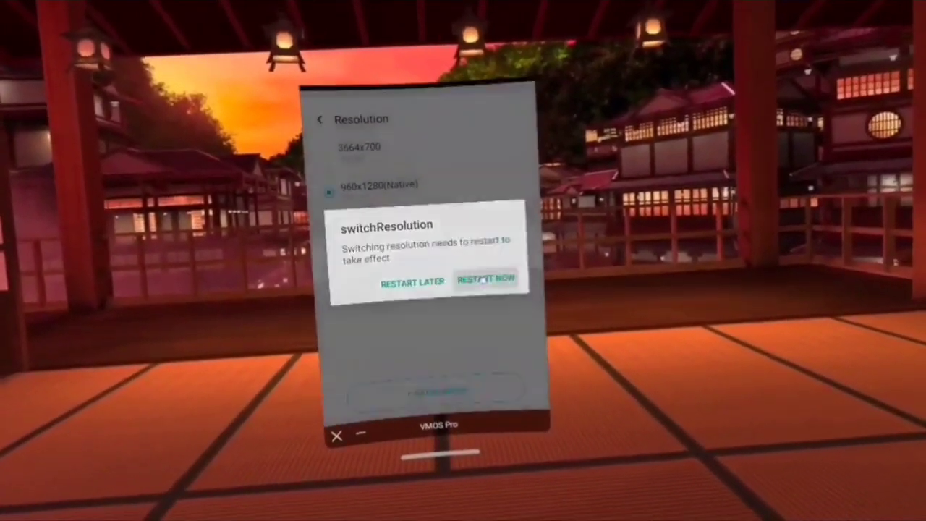
left_click(499, 277)
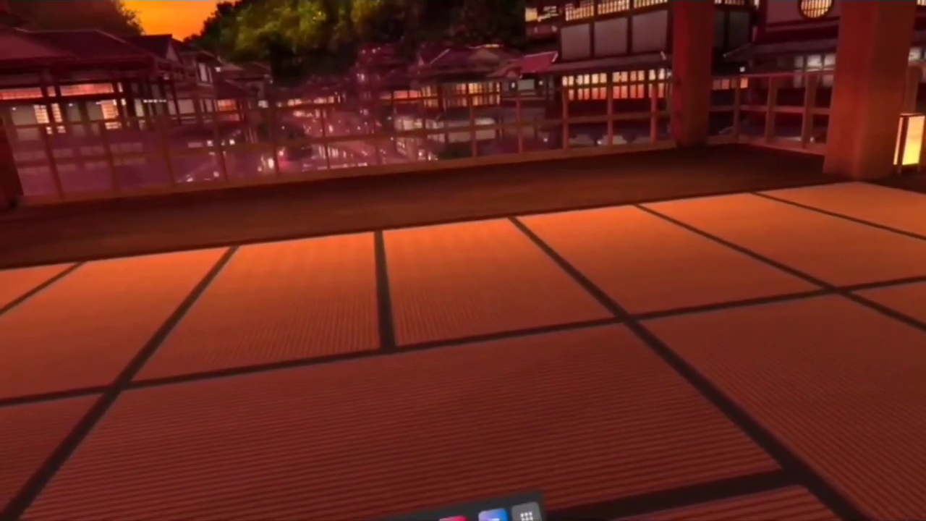
left_click(526, 515)
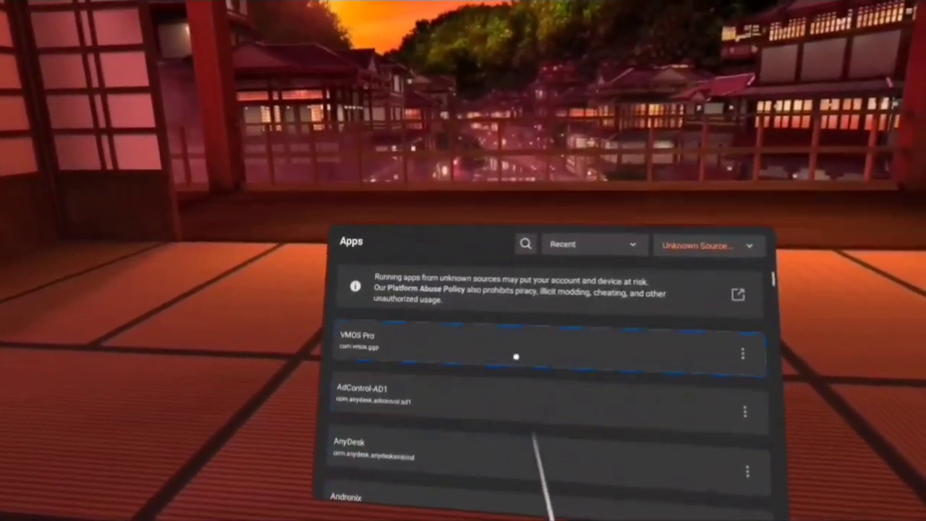
left_click(476, 338)
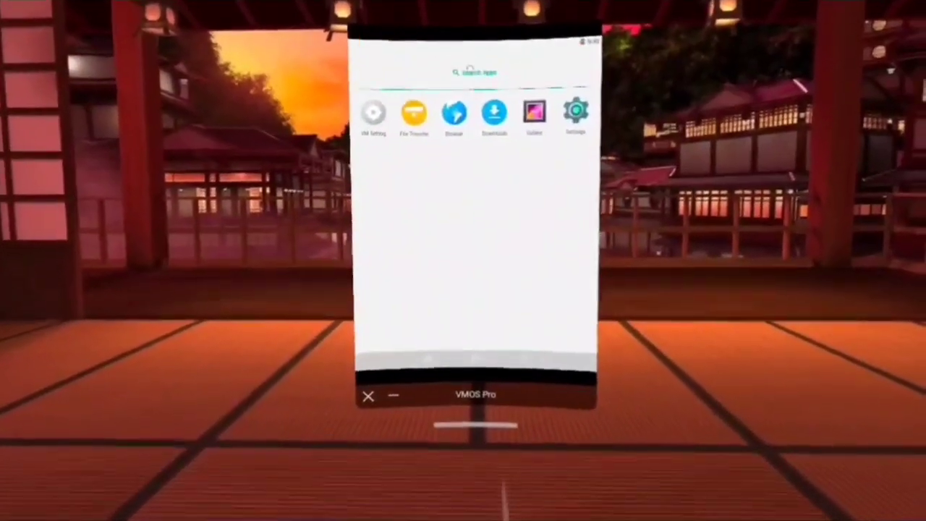
Open the virtual machine's app drawer and switch on Google services.
left_click_drag(474, 305, 515, 186)
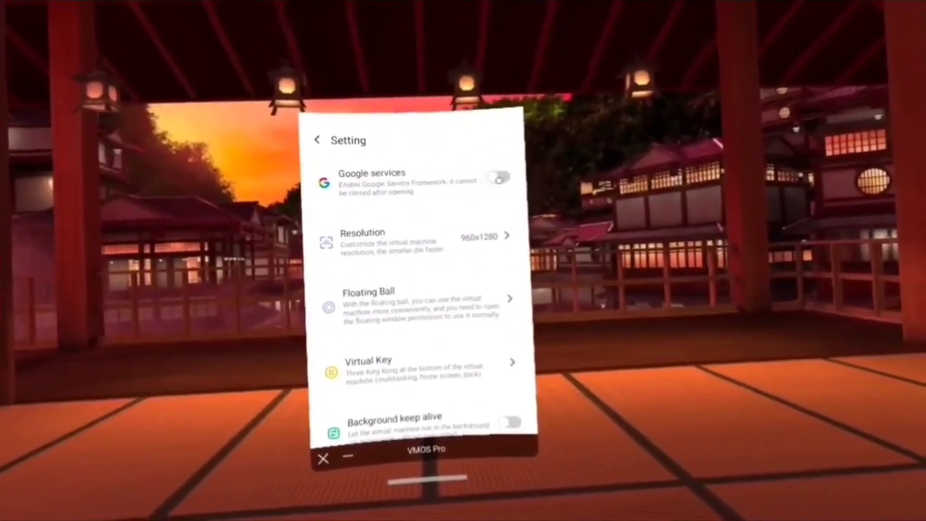
left_click(499, 181)
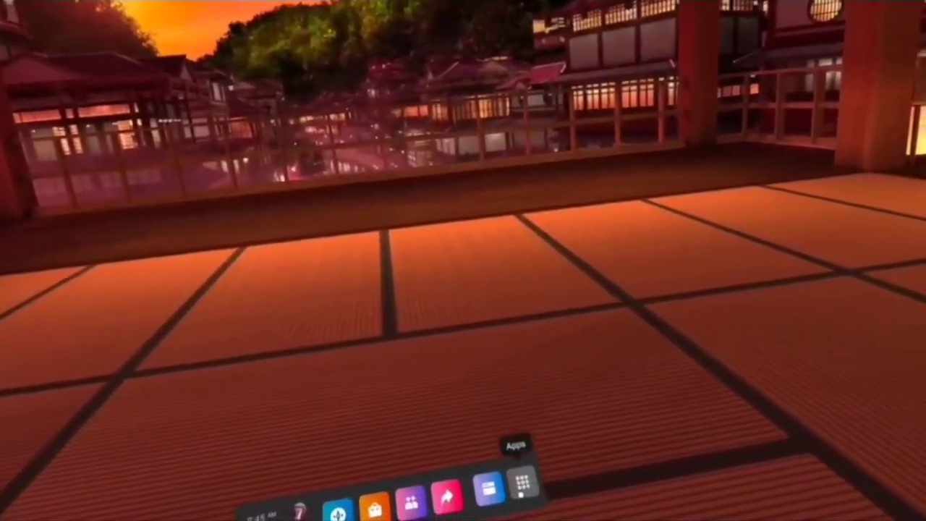
Relaunch VMOS Pro from the Quest installed apps list.
left_click(524, 482)
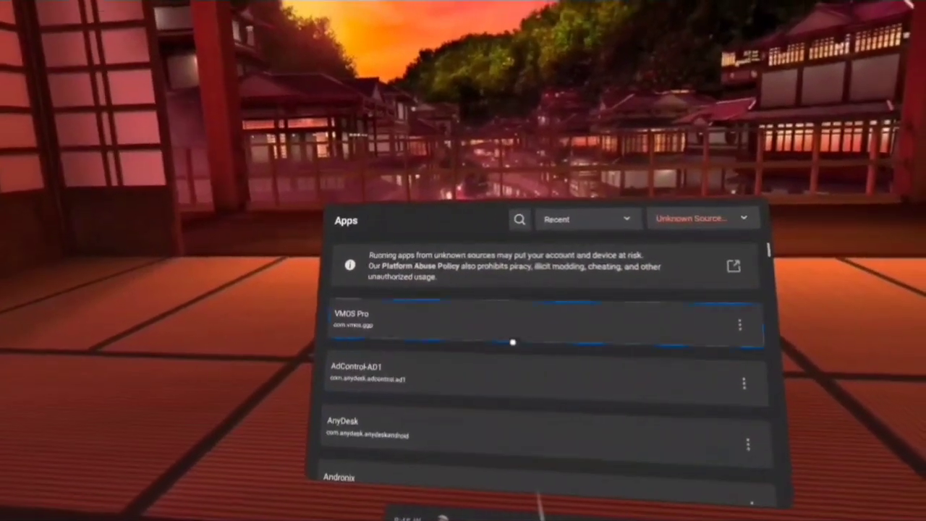
left_click(354, 313)
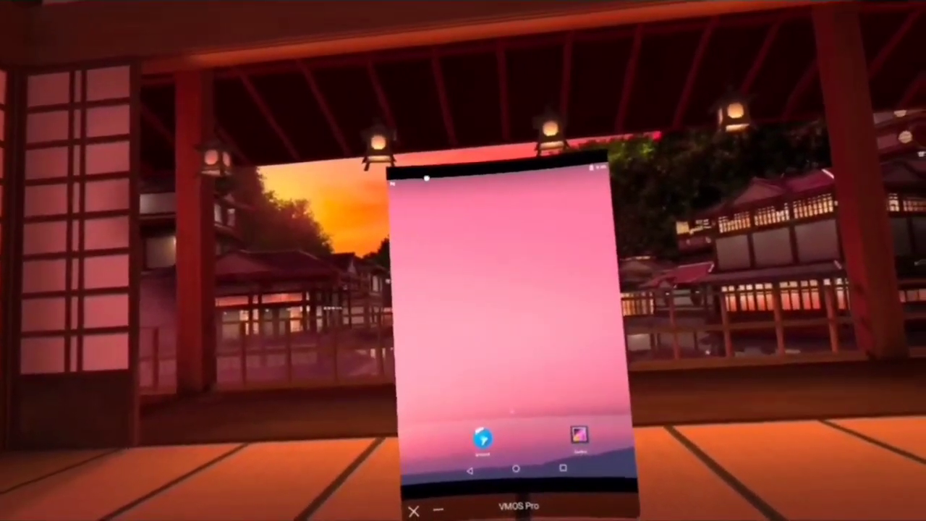
Check the notifications, then open the VMOS app drawer showing Play Store beside Browser and Settings.
left_click_drag(427, 178, 441, 352)
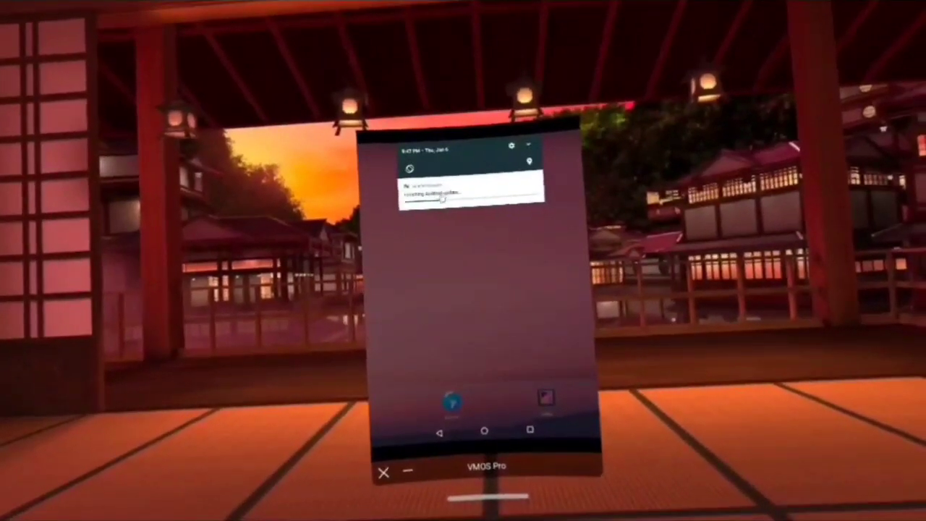
left_click(458, 310)
left_click_drag(464, 316, 473, 157)
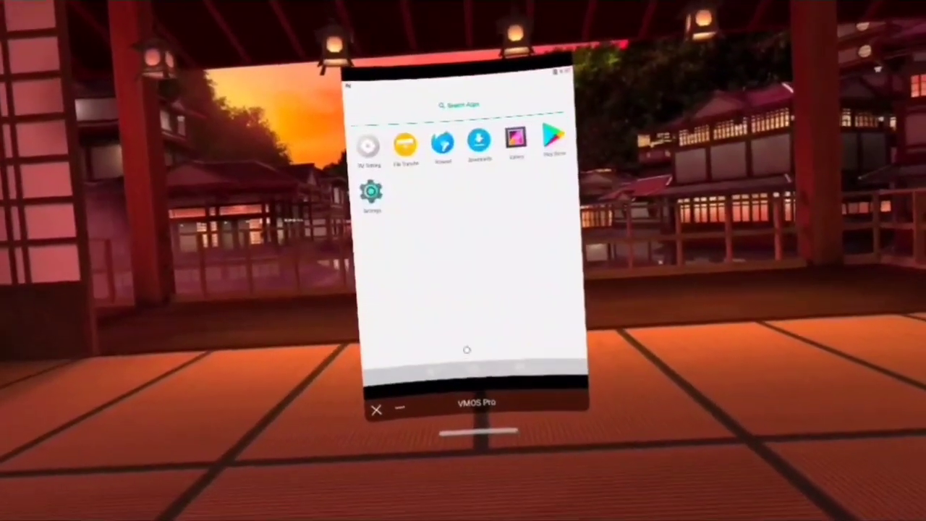